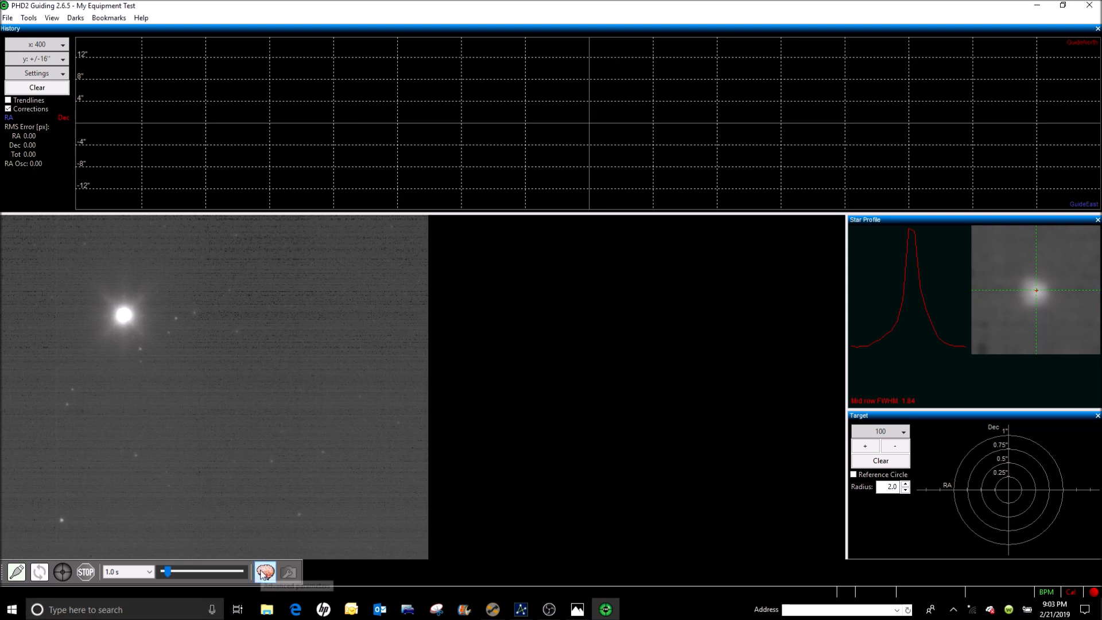
Step: Connect the StarShoot Autoguider camera and on-camera mount from the My Equipment Test profile
left_click(20, 573)
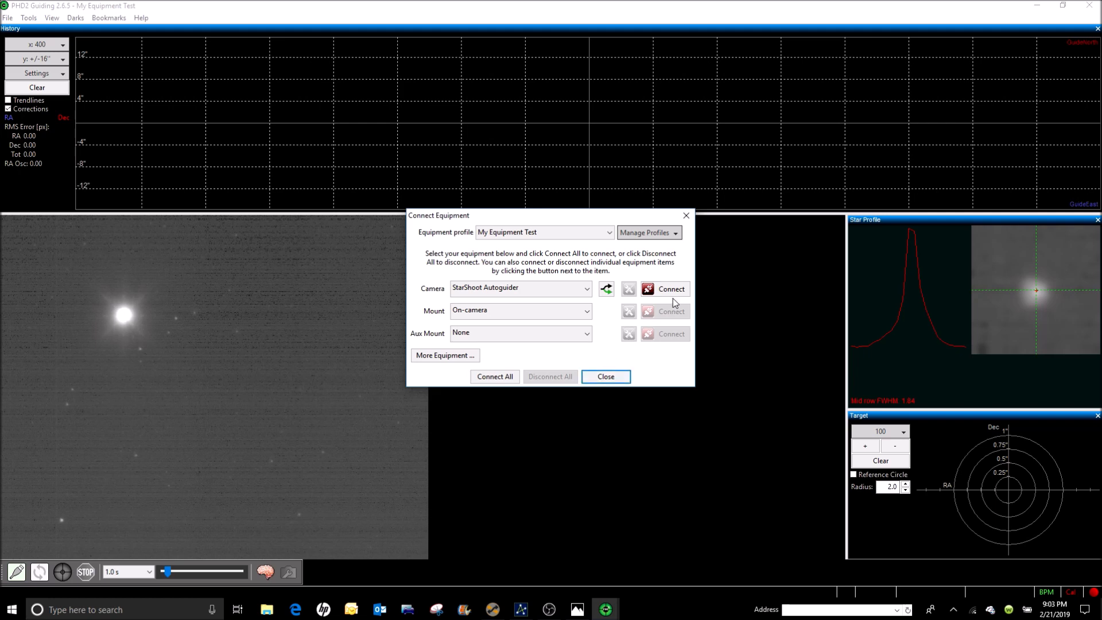
left_click(495, 377)
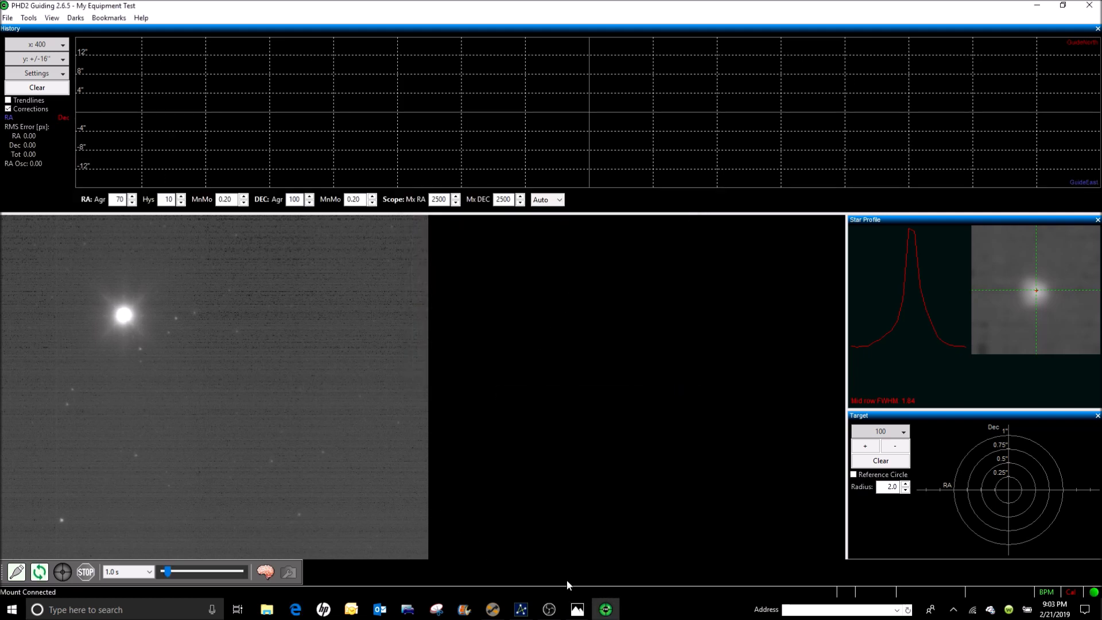
Step: Check the advanced guiding settings and the connection status of the camera and mount
left_click(269, 572)
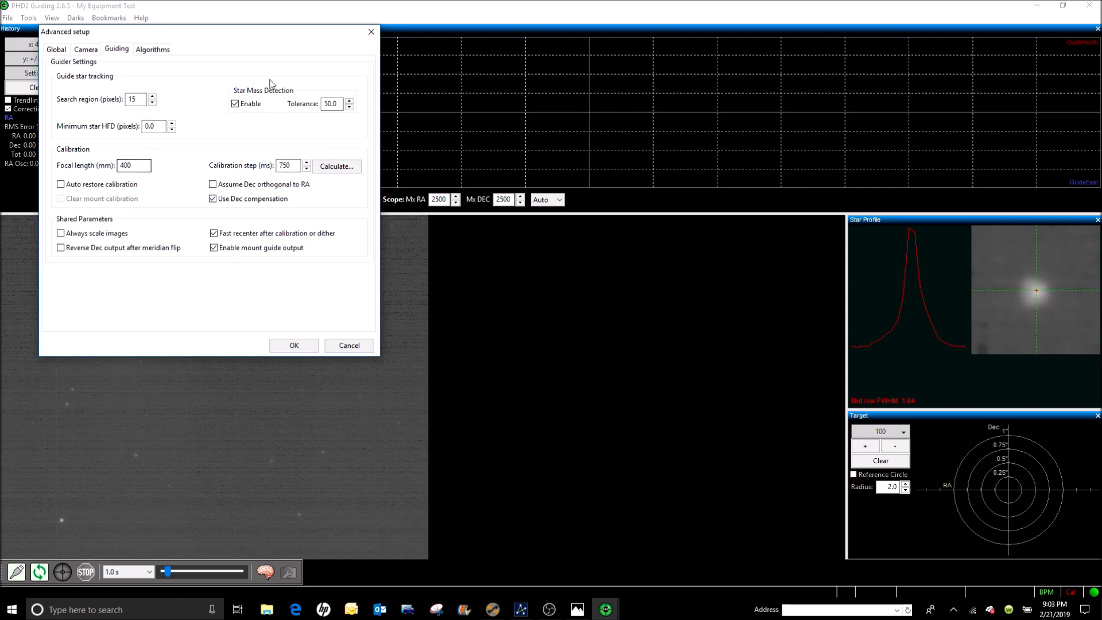
left_click(371, 32)
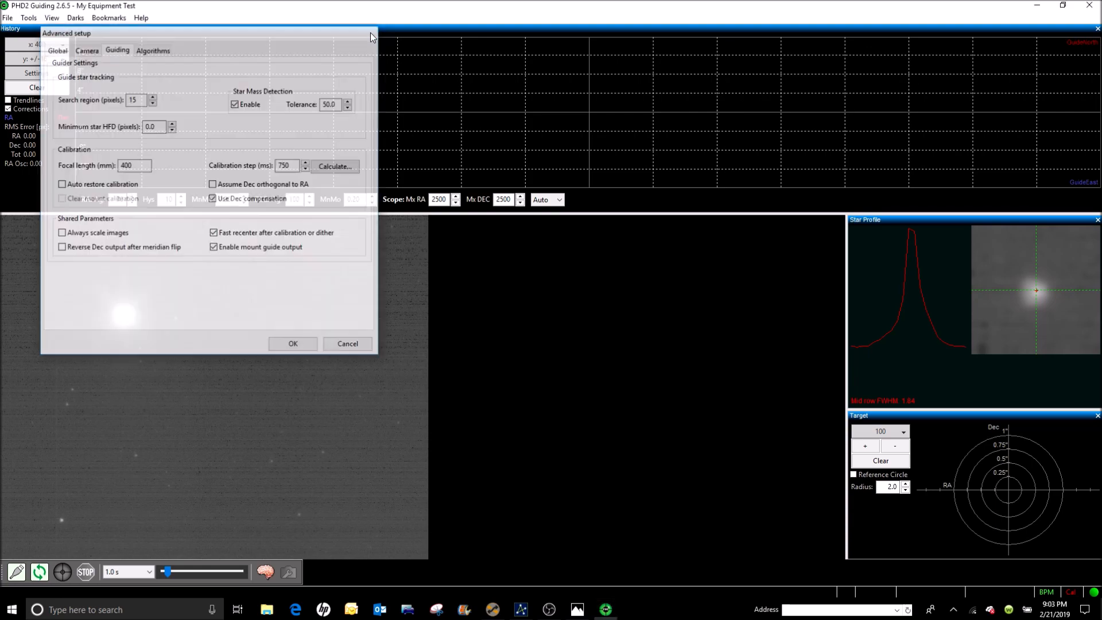
left_click(17, 572)
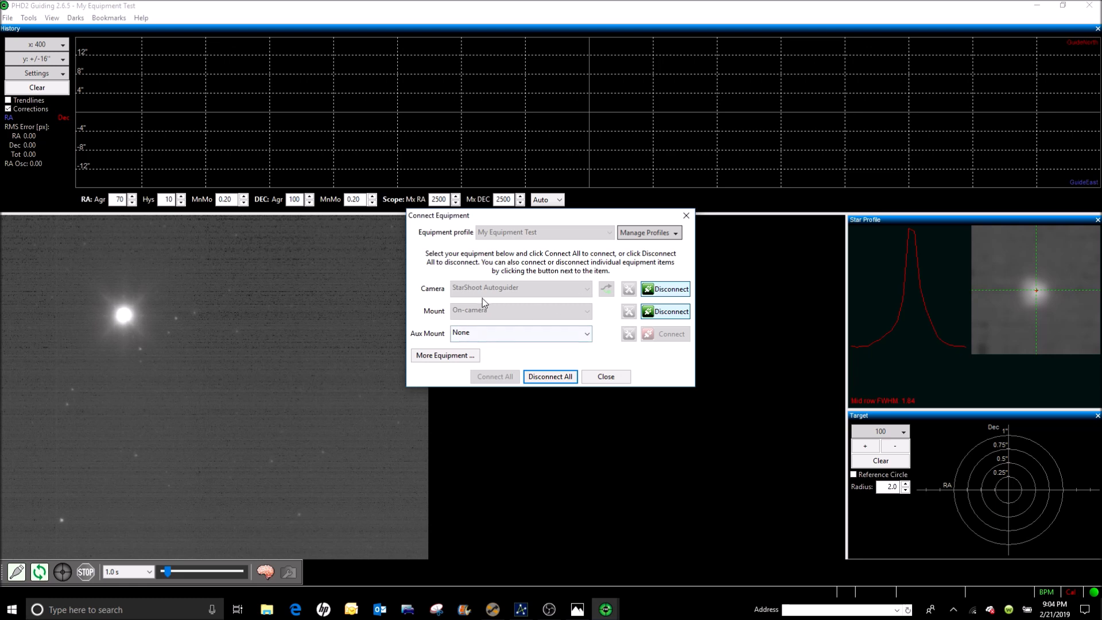
left_click(599, 376)
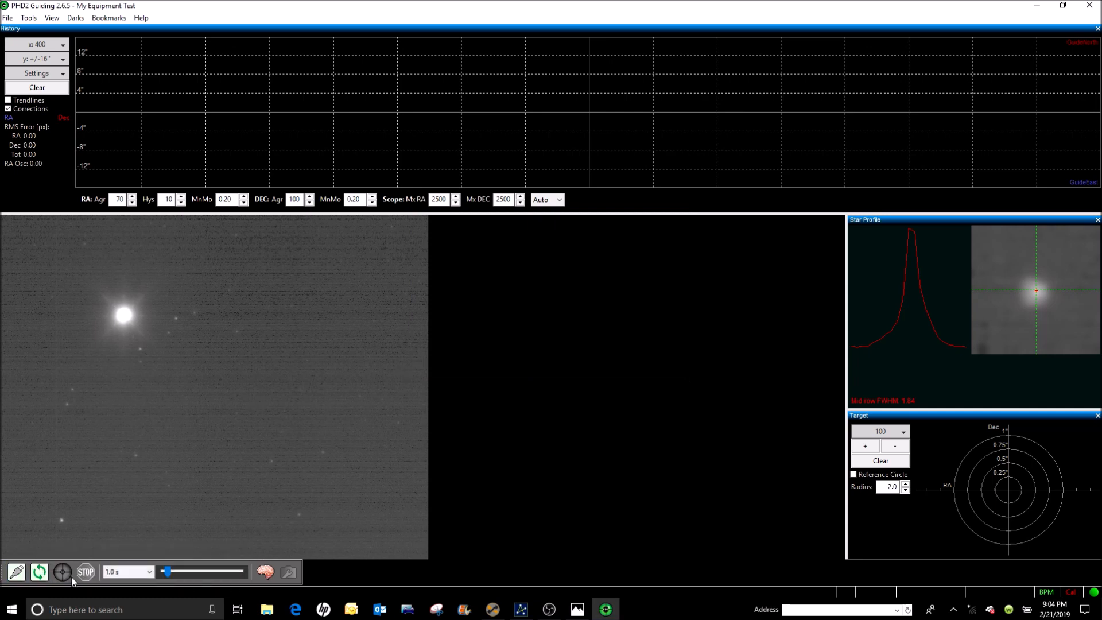
Step: Open the calibration step calculator from the advanced guiding settings and set the guide speed to 1.0x sidereal
left_click(265, 572)
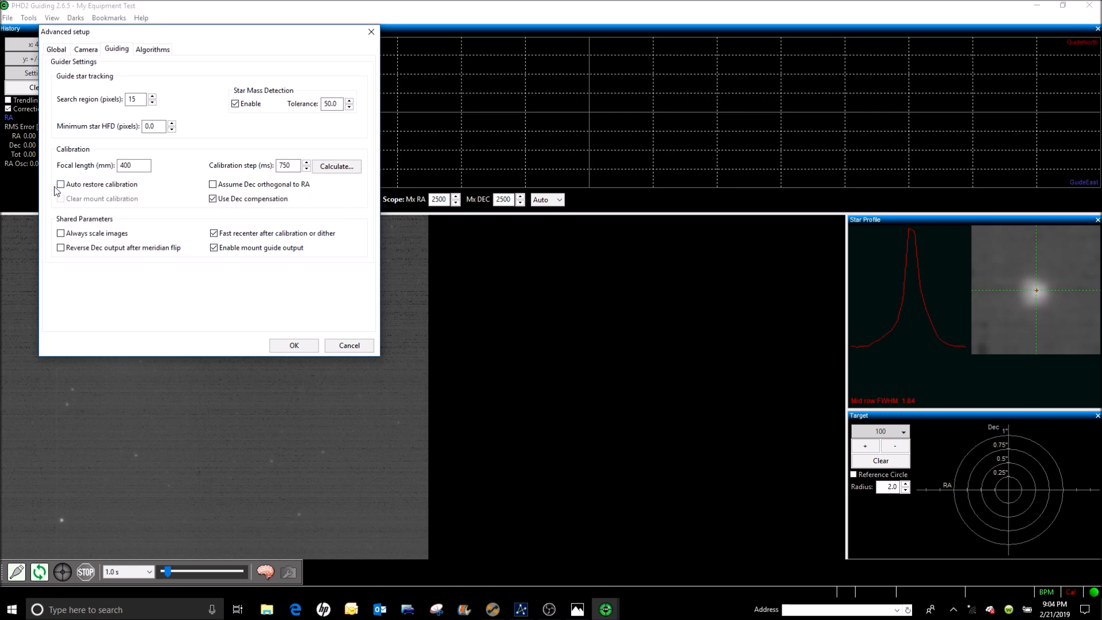
left_click(339, 170)
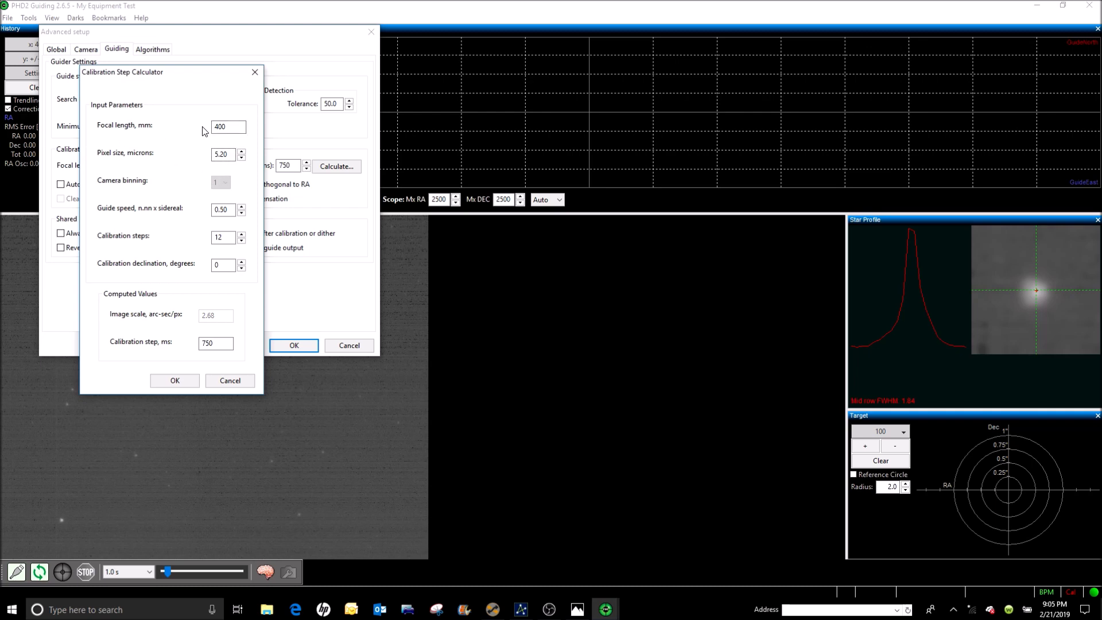
left_click(229, 153)
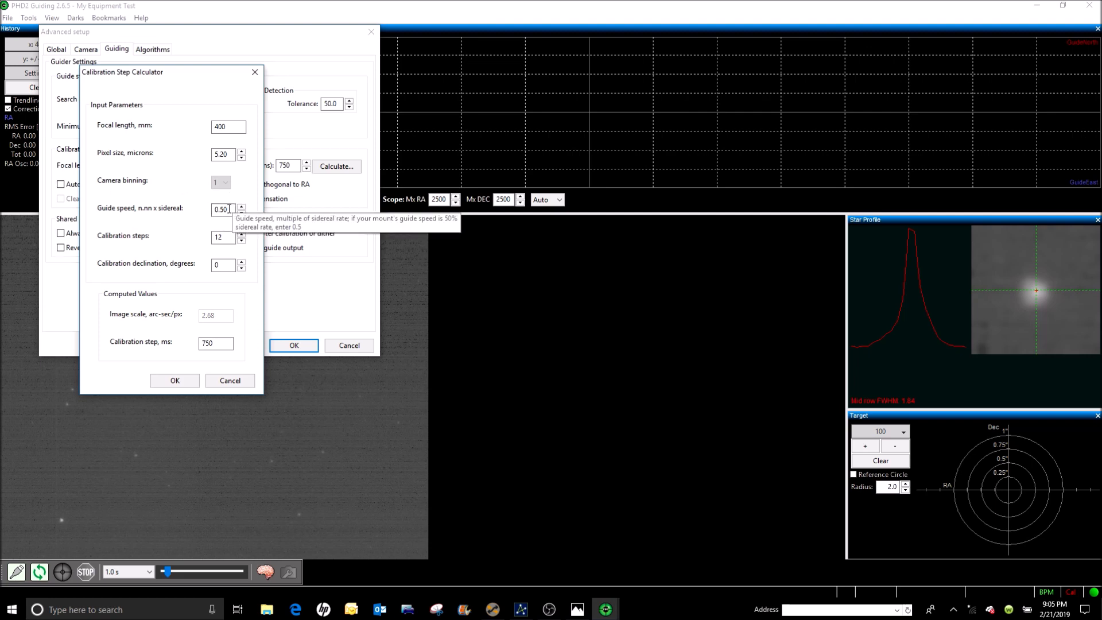
left_click(229, 209)
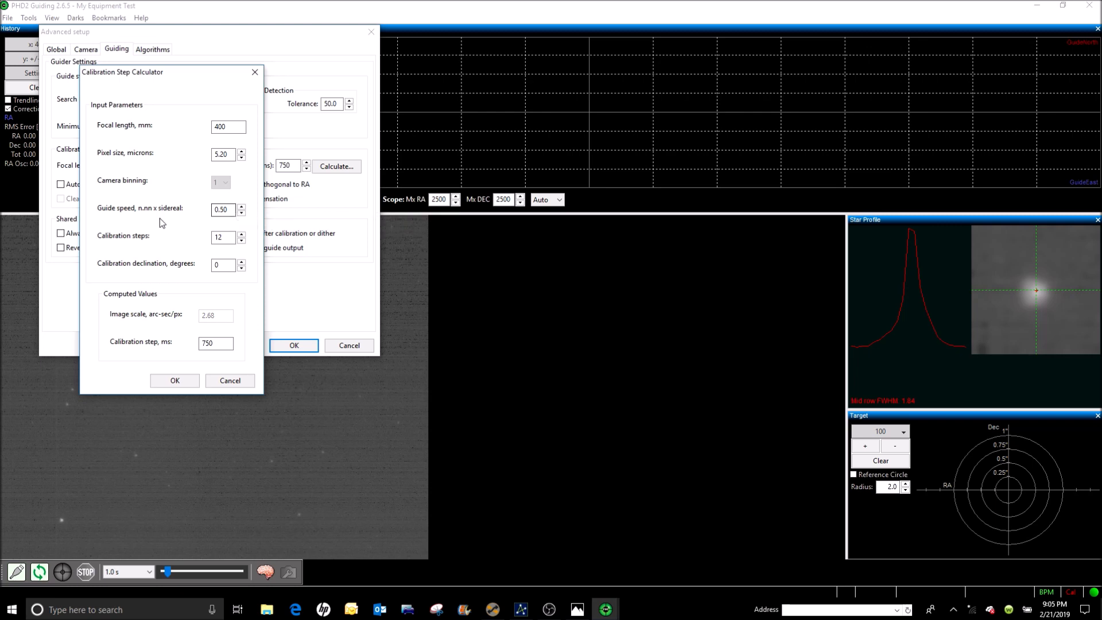
double_click(231, 209)
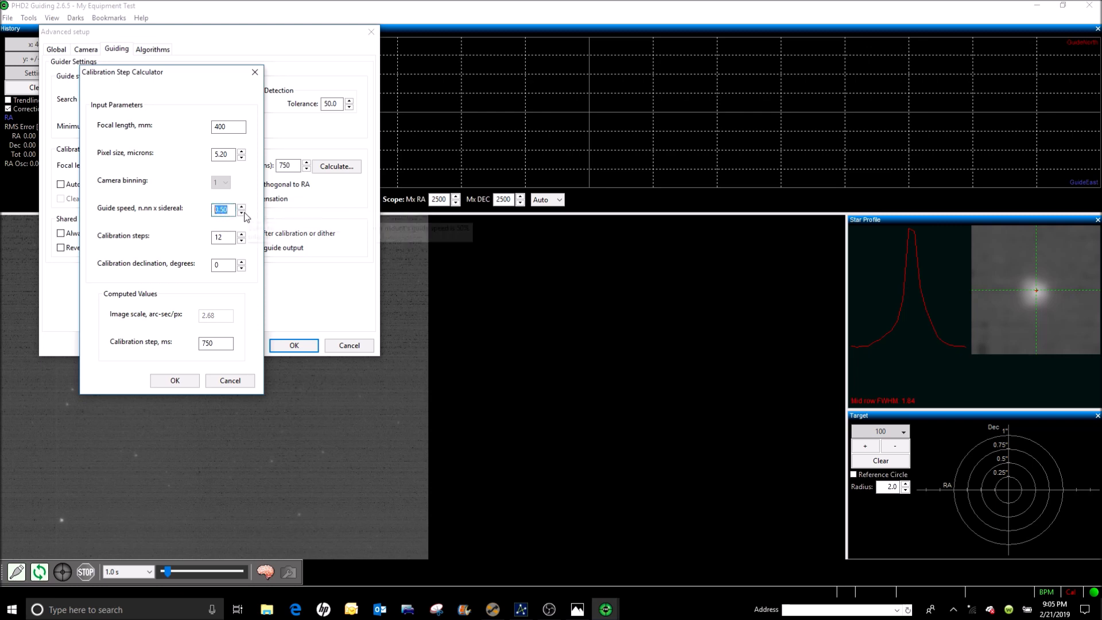
type("1")
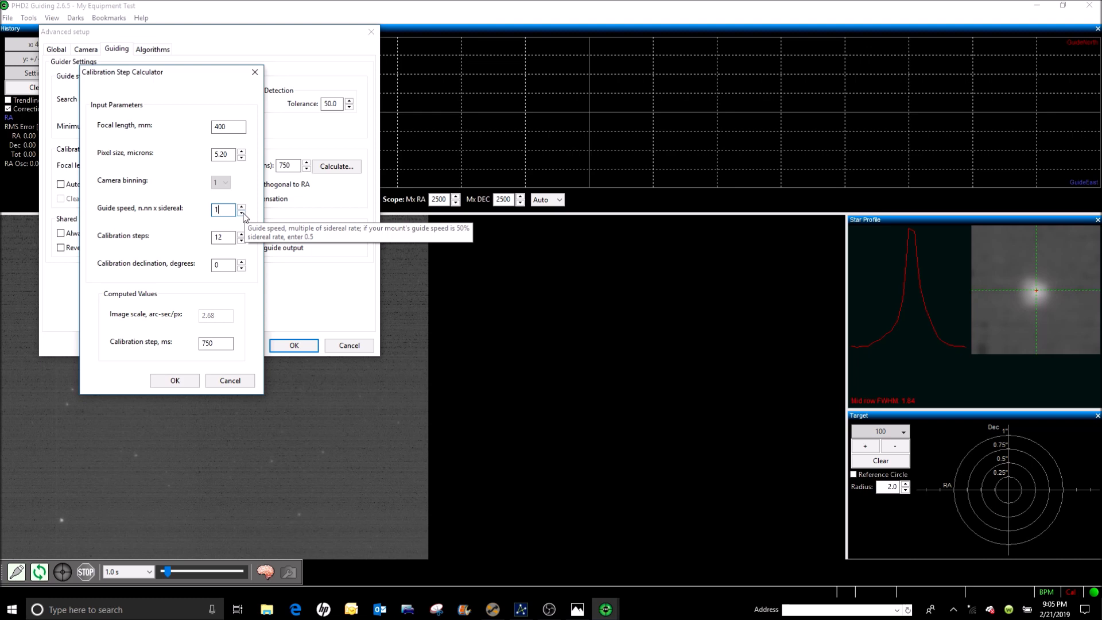
type(".")
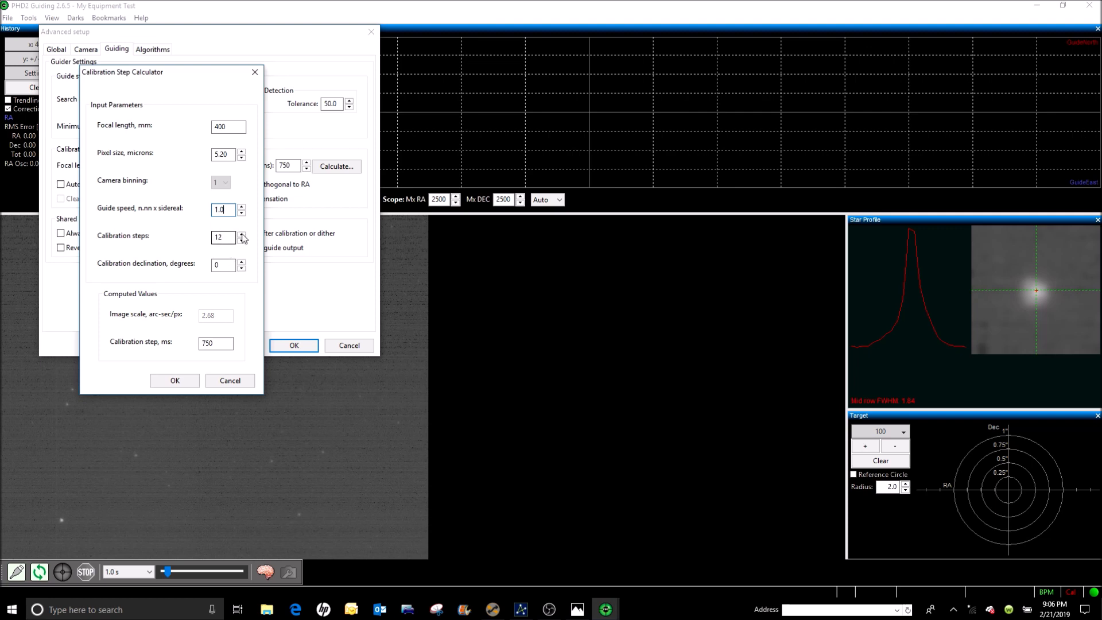
Step: Set the calibration declination to 16 degrees and the guide speed to 2x sidereal, and accept the calculated step
mouse_move(226, 237)
left_click(230, 268)
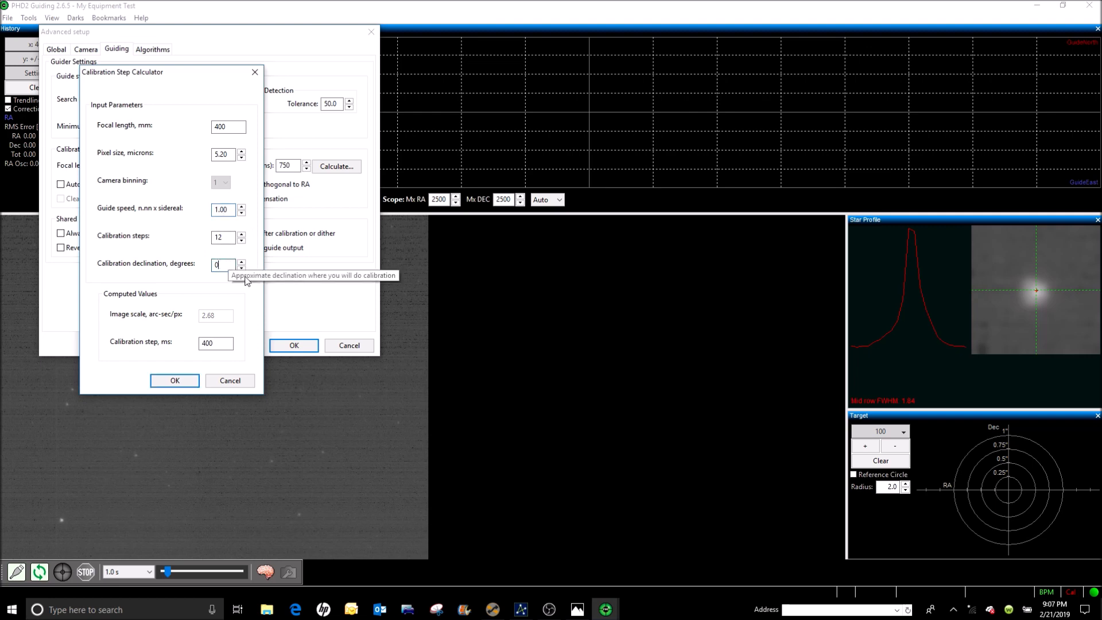
double_click(232, 269)
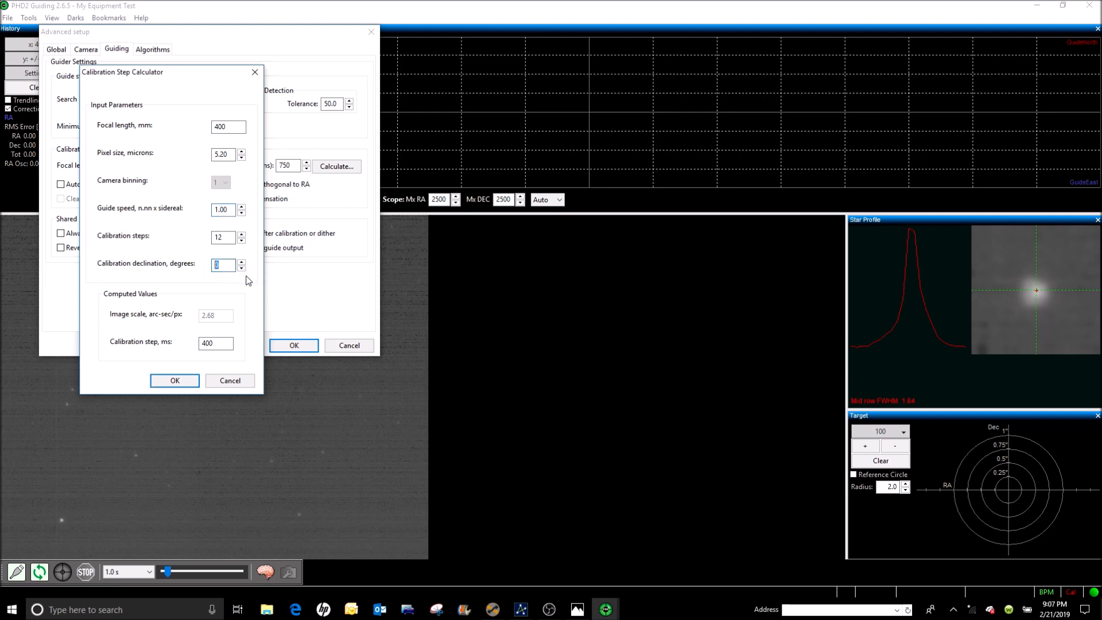
type("9")
double_click(210, 263)
type("16")
double_click(213, 210)
type("2")
left_click(174, 381)
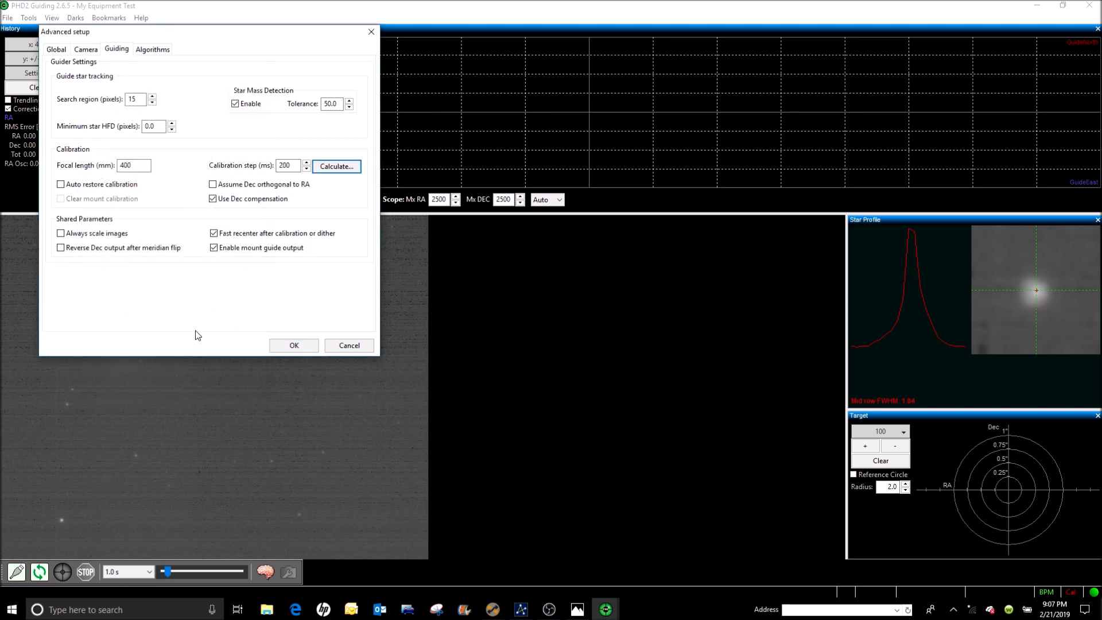
Step: Recalculate the calibration step with a declination of 12 degrees and a guide speed of 1.0x sidereal, and save the advanced settings
left_click(324, 168)
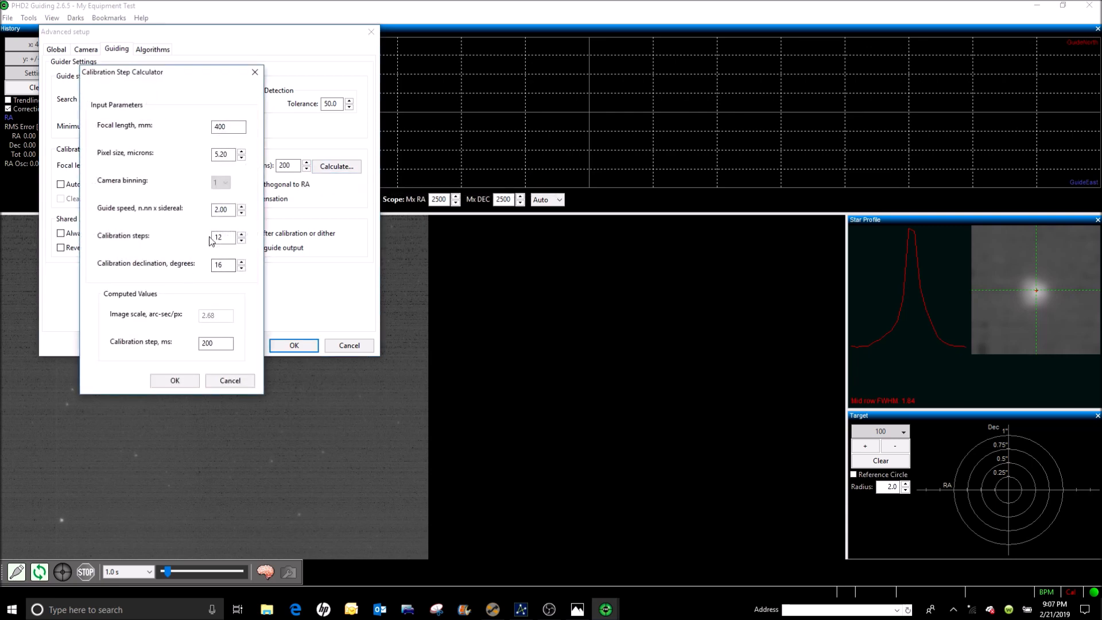
double_click(225, 264)
type("12")
double_click(223, 211)
type("1.0")
left_click(175, 381)
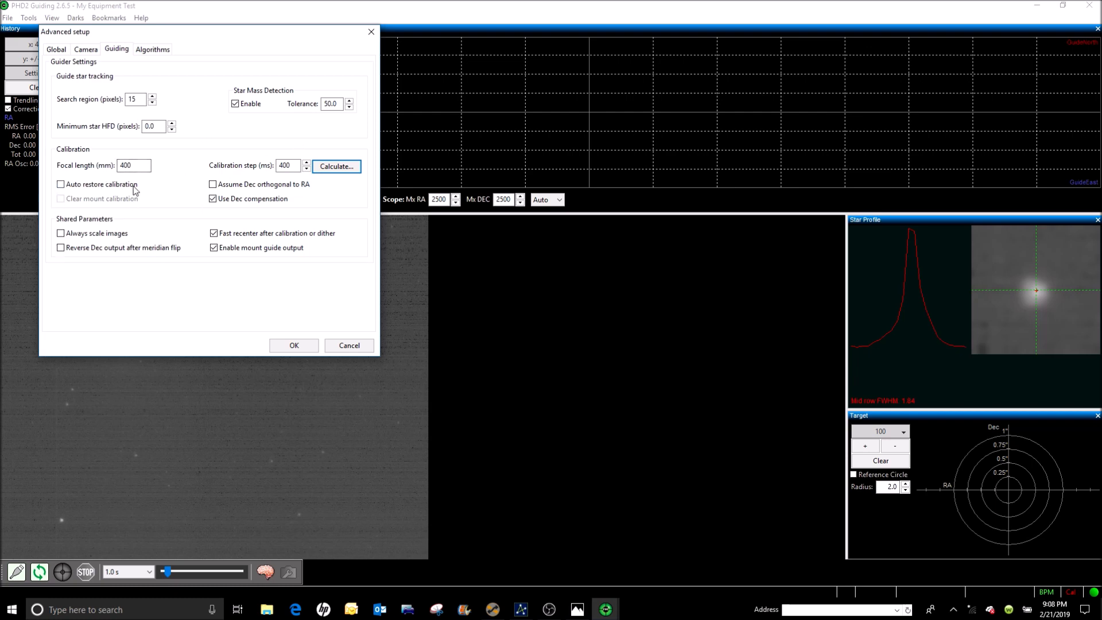
left_click(290, 345)
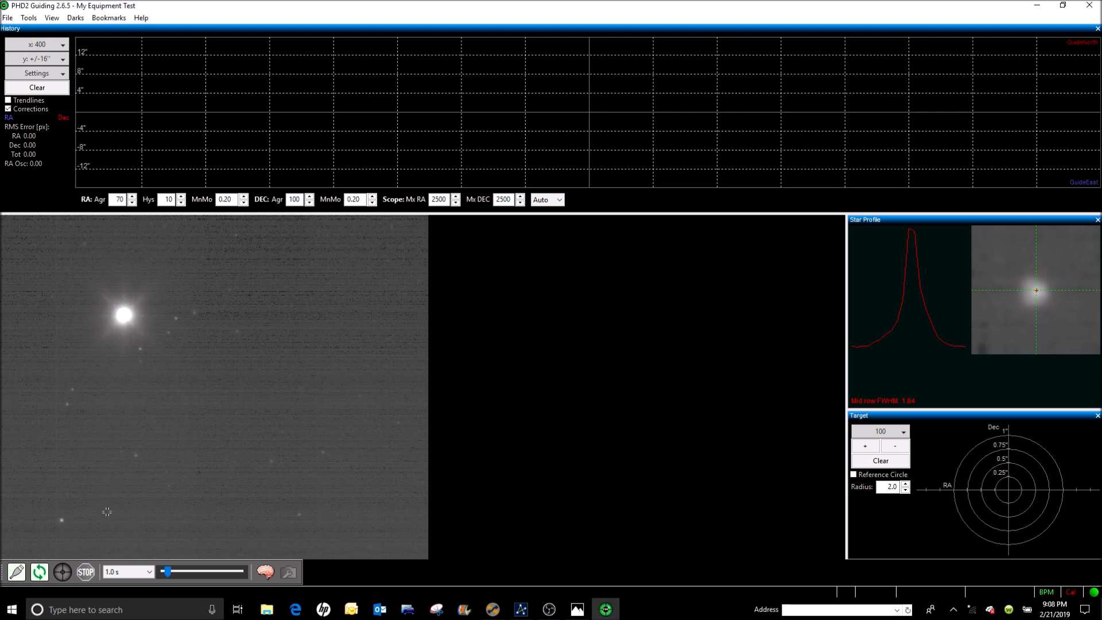
Step: Auto-select a guide star and start calibration and guiding on it
left_click(36, 21)
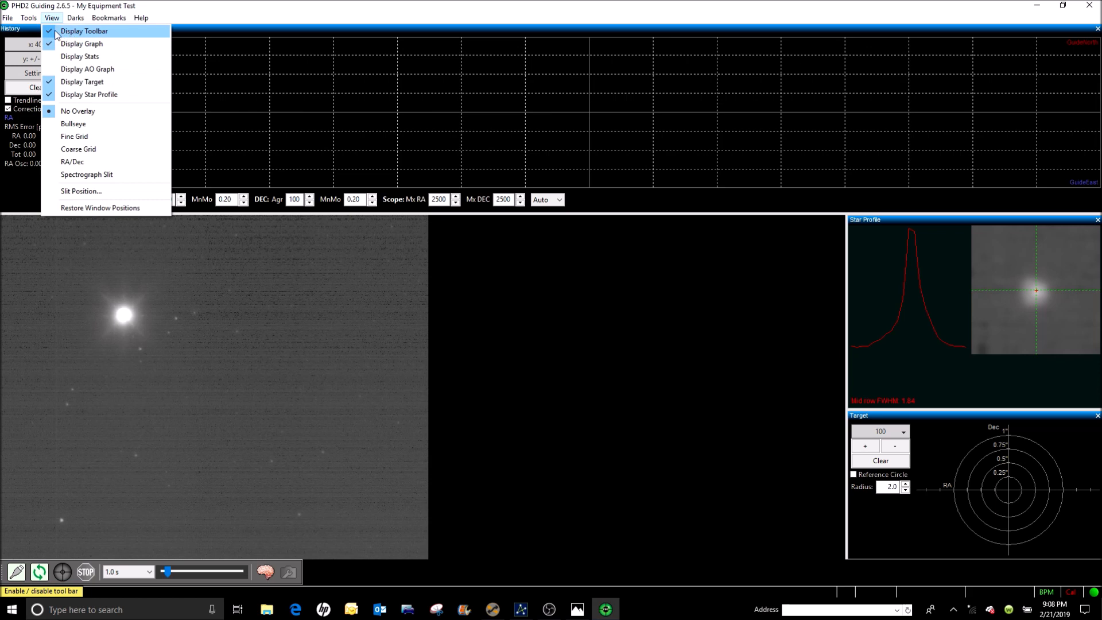
left_click(47, 44)
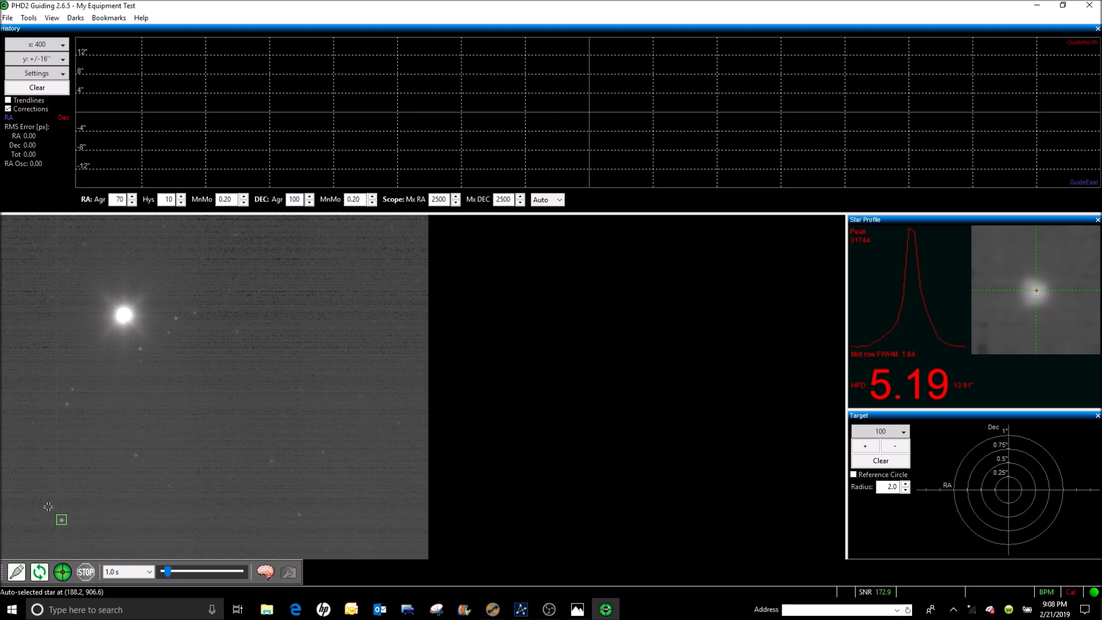
left_click(63, 574)
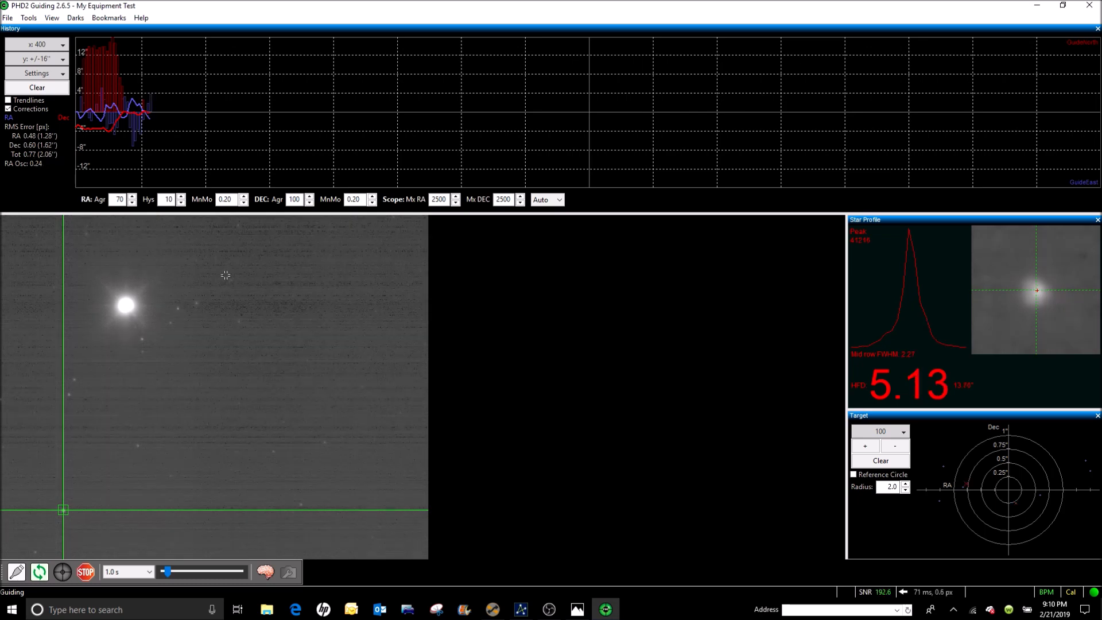
Step: Run the Guiding Assistant with guide output disabled, and stop the measurement with declination backlash measuring turned off
left_click(30, 19)
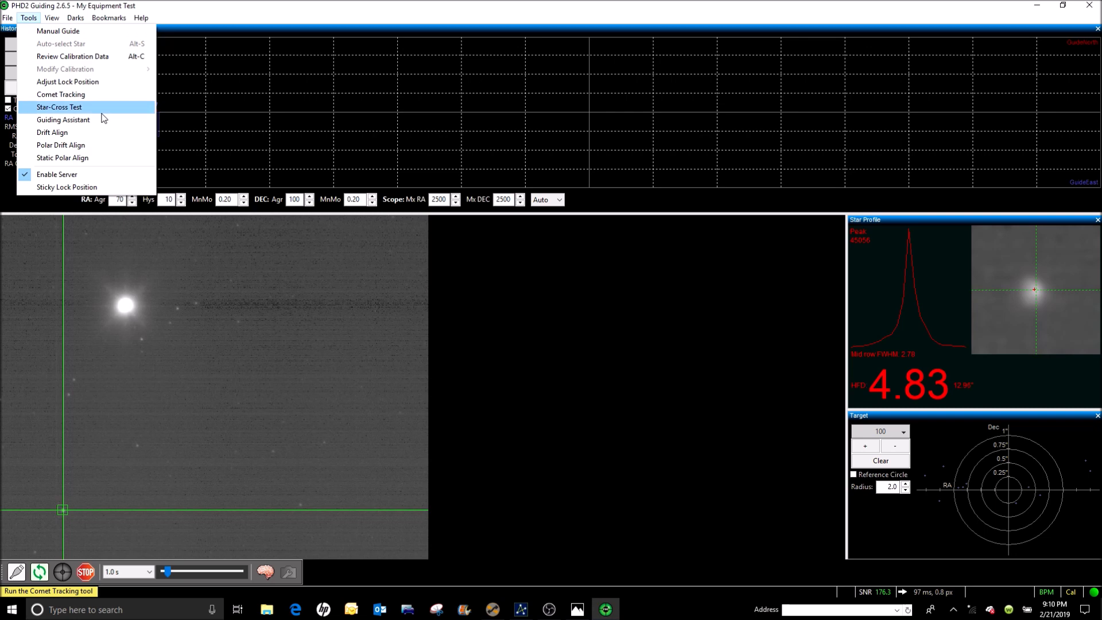
left_click(69, 120)
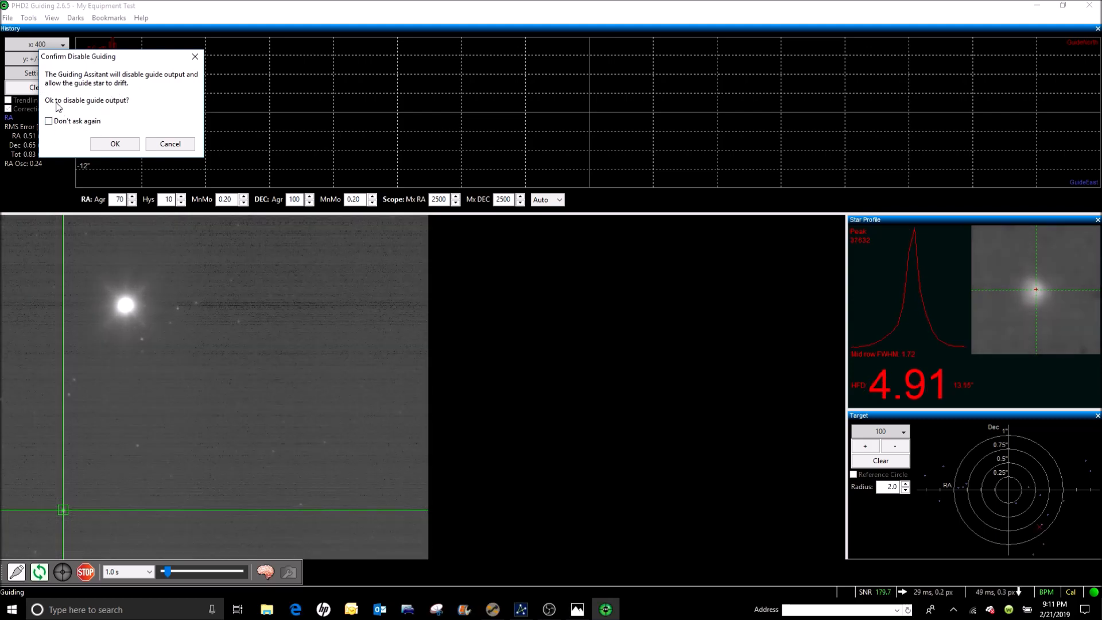
left_click(114, 144)
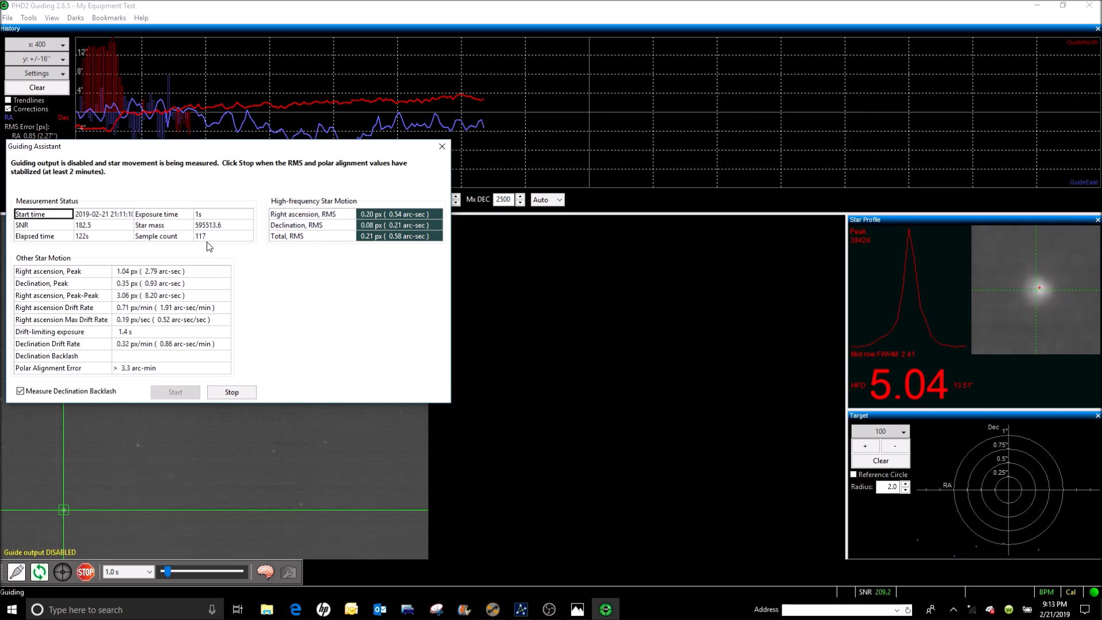
left_click(22, 392)
left_click(232, 393)
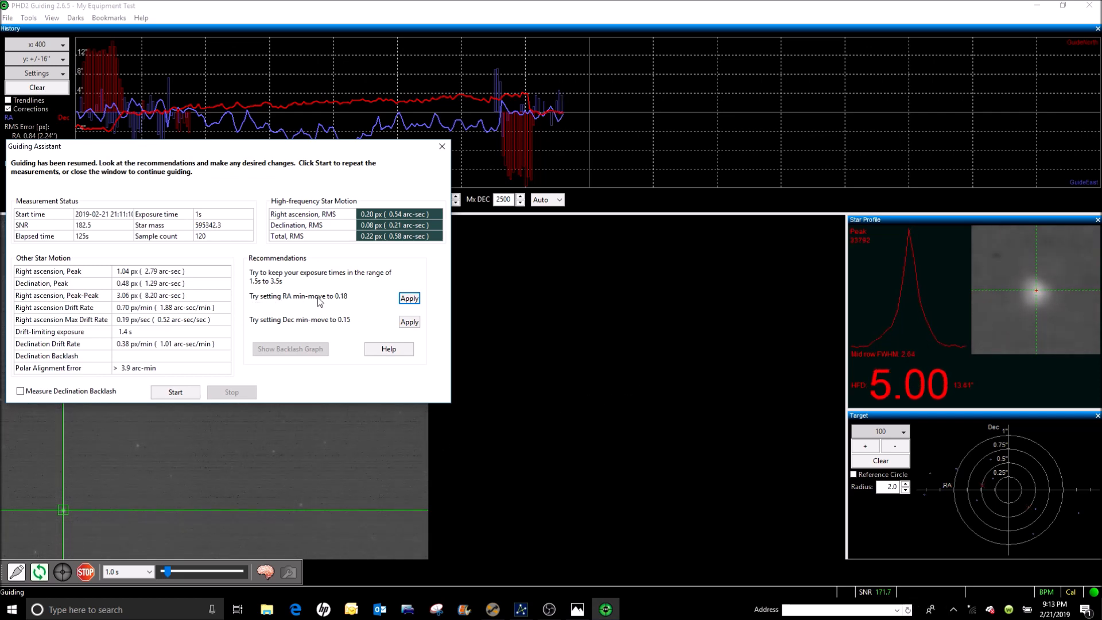
Step: Apply the recommended RA min-move of 0.18 and Dec min-move of 0.15, and close the Guiding Assistant
left_click_drag(296, 150, 336, 234)
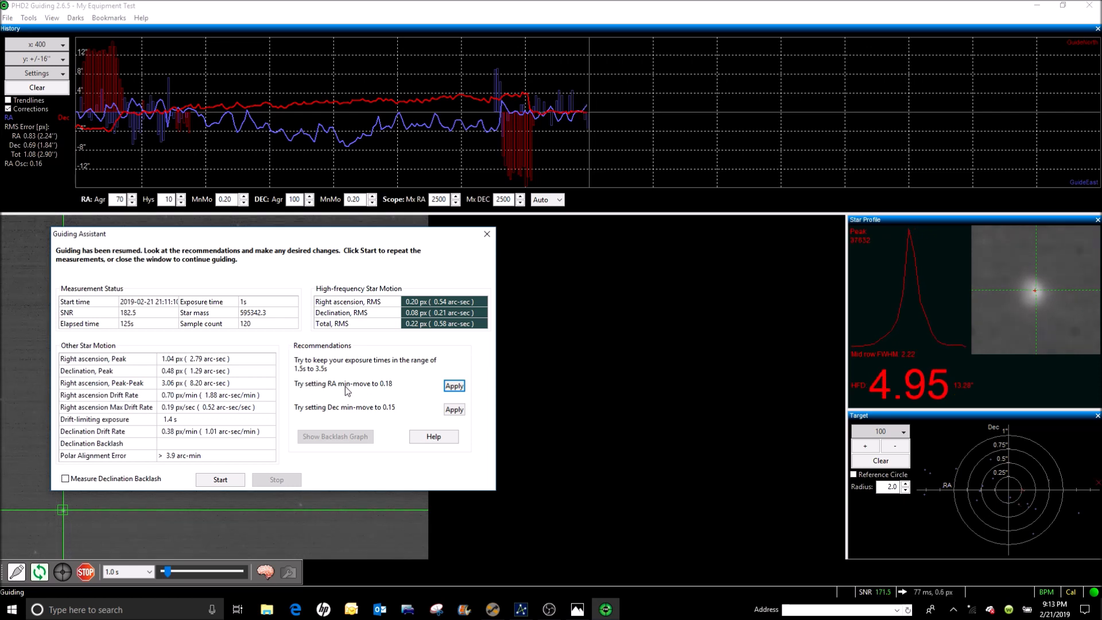
left_click(454, 387)
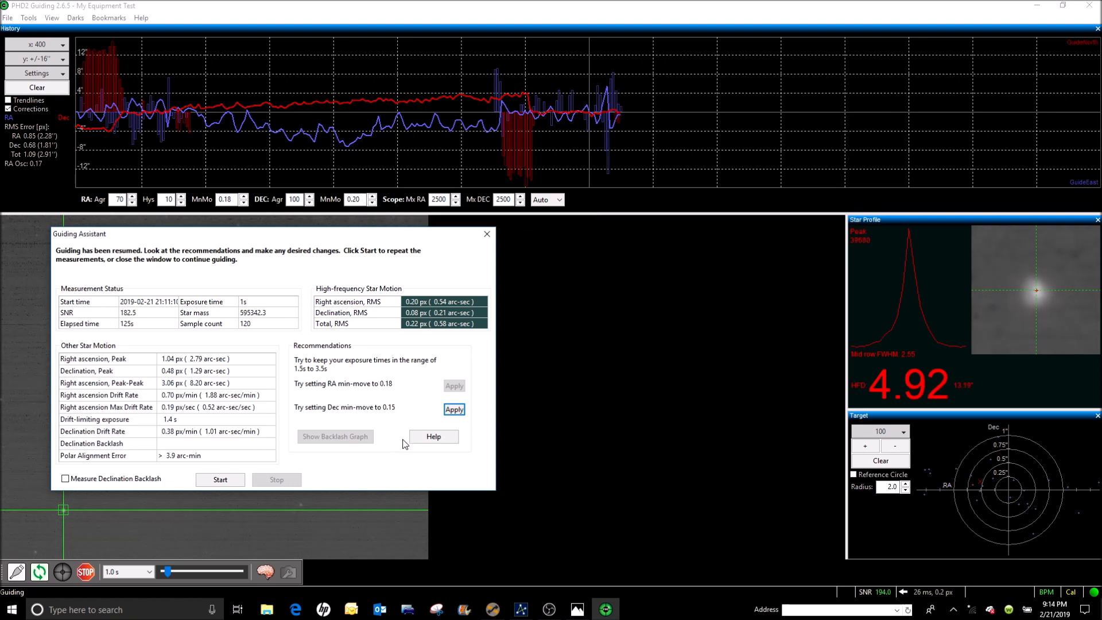
left_click(454, 409)
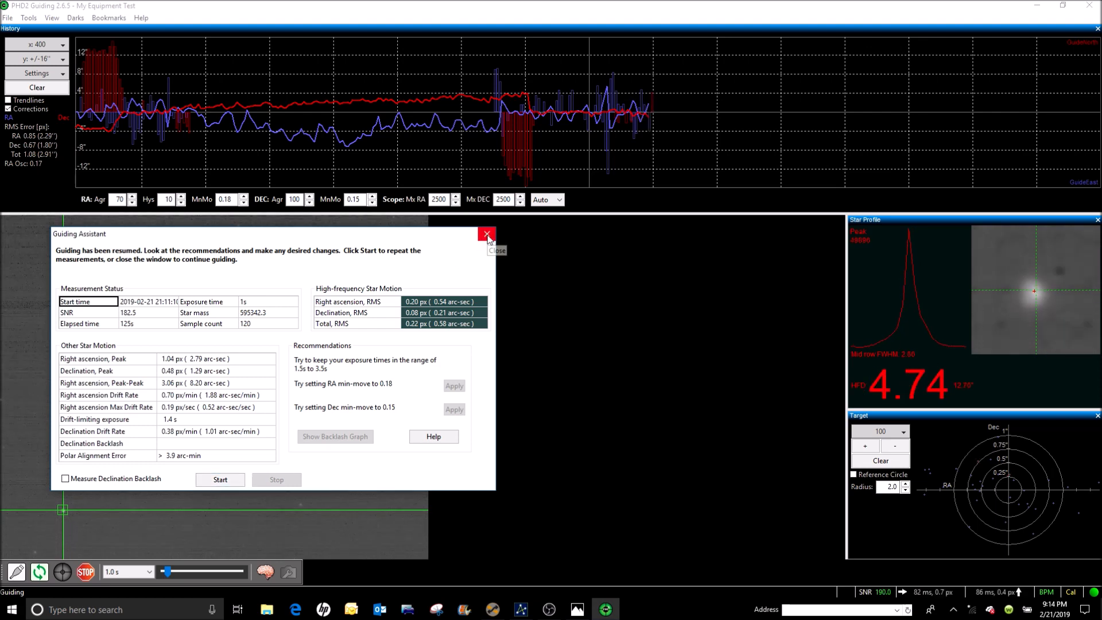
left_click(487, 234)
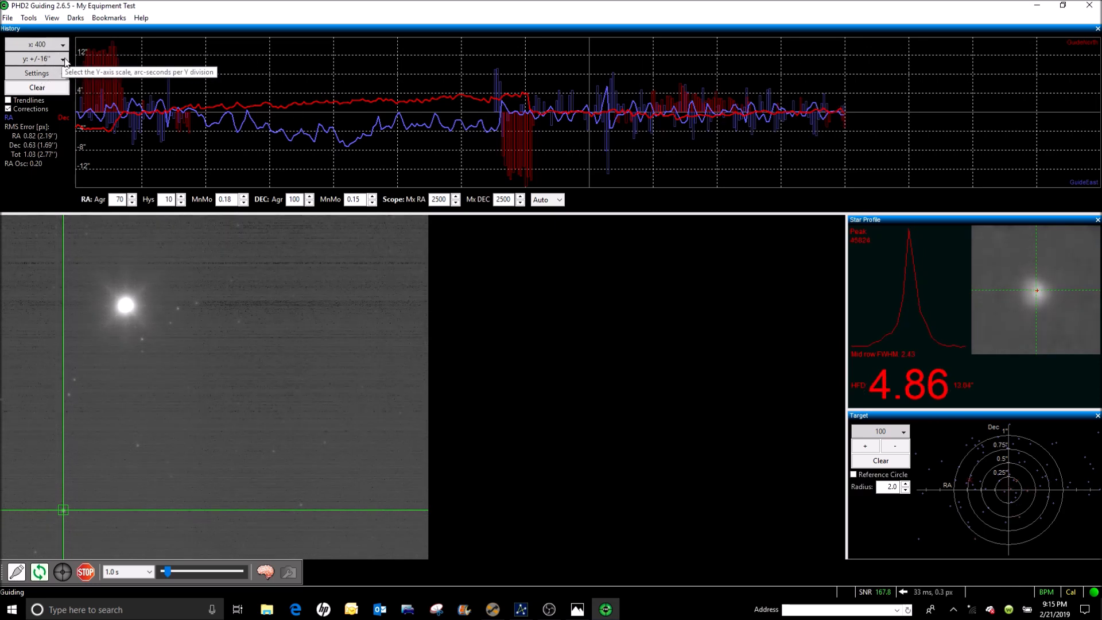
Step: Set the history graph's Y-axis scale to 8 arc-seconds and return it to 16
left_click(43, 59)
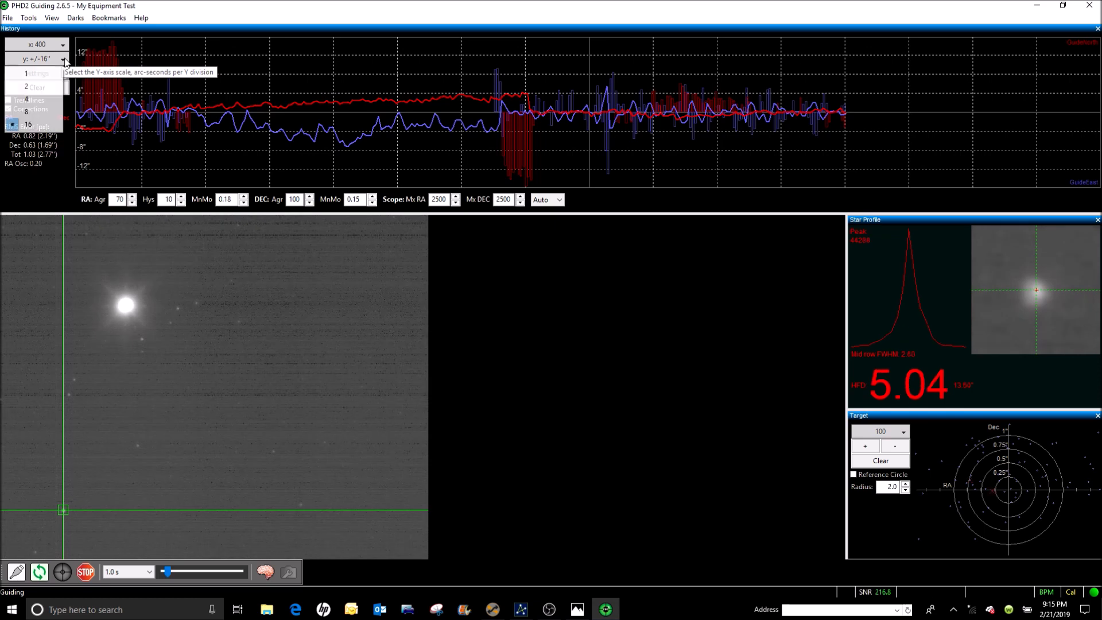
left_click(33, 111)
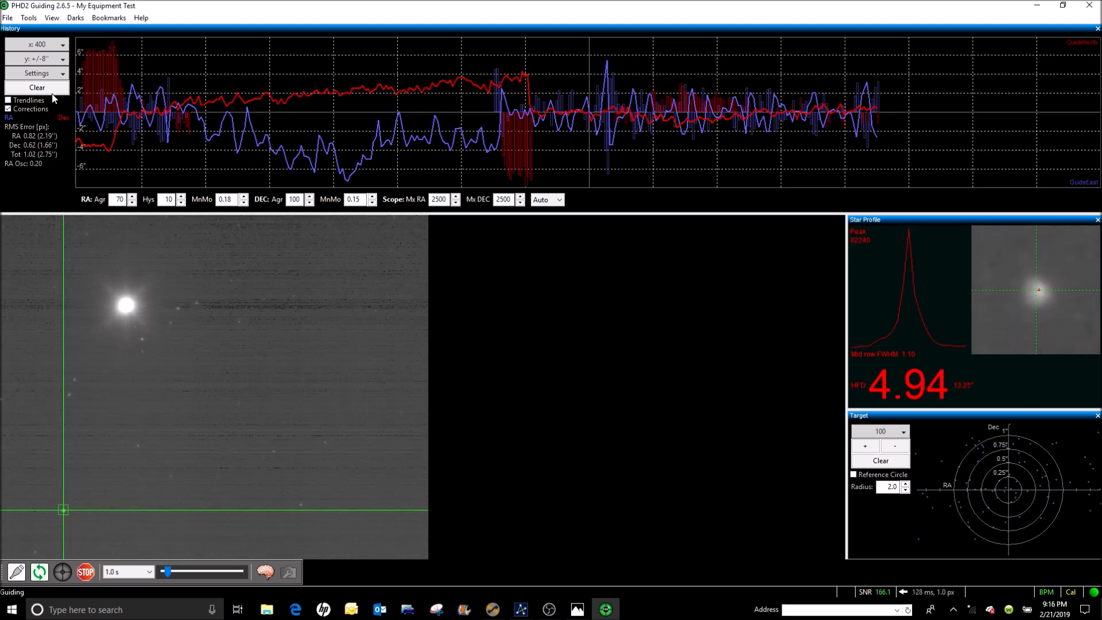
left_click(62, 57)
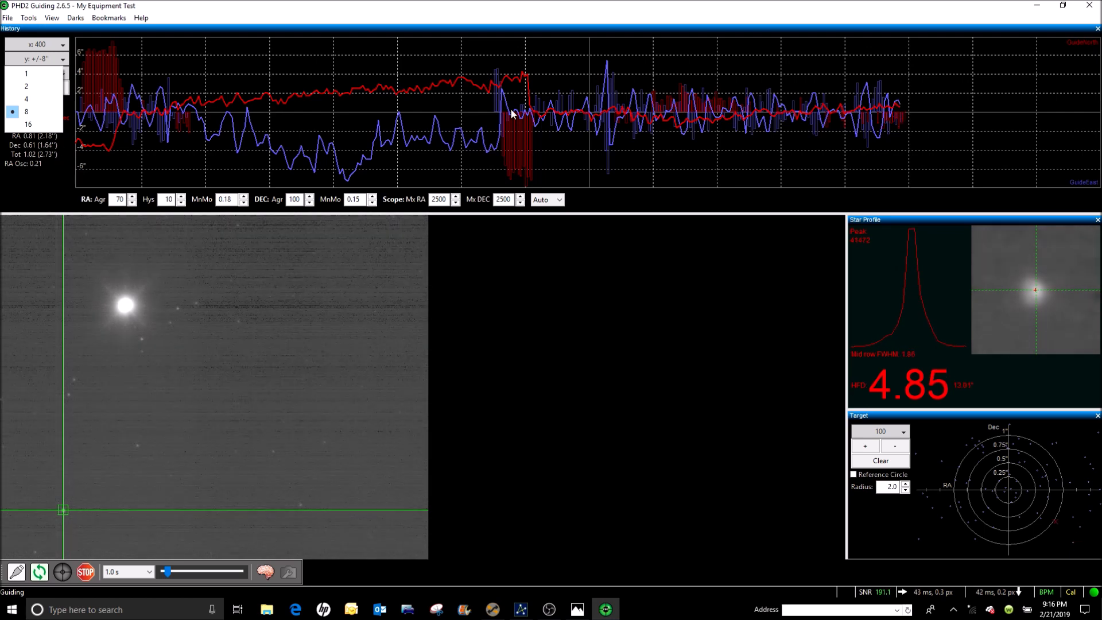
left_click(47, 123)
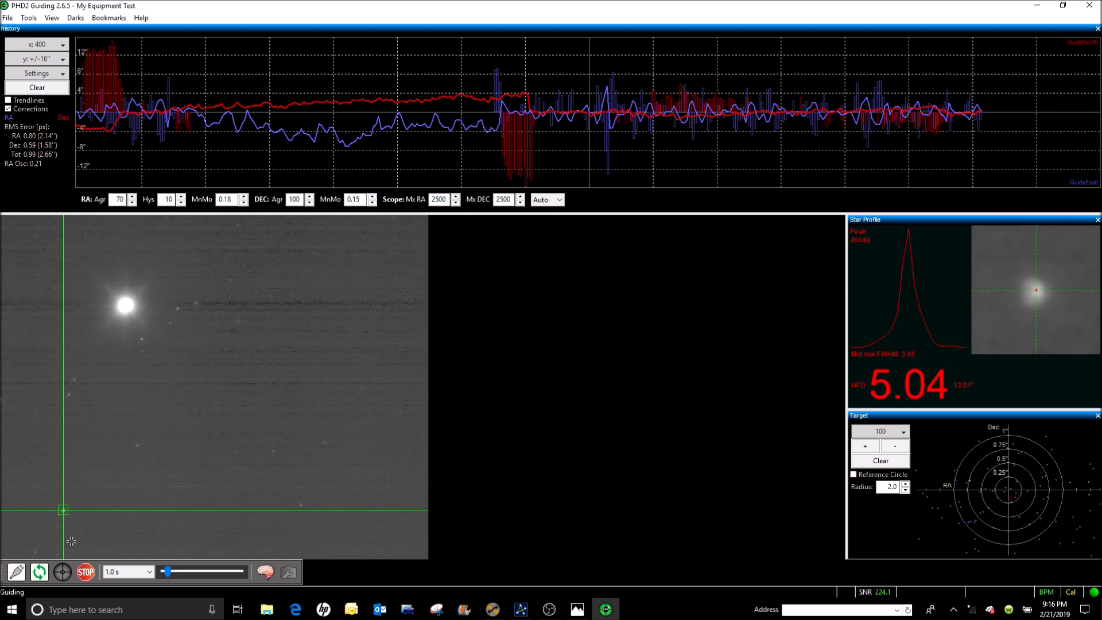
left_click(28, 17)
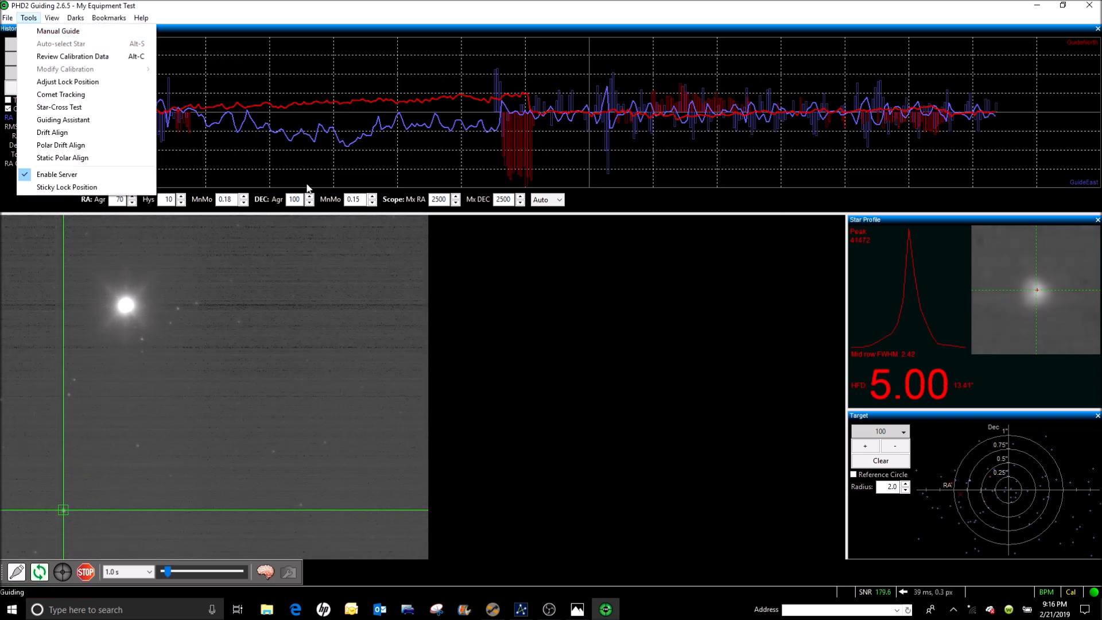
left_click(544, 339)
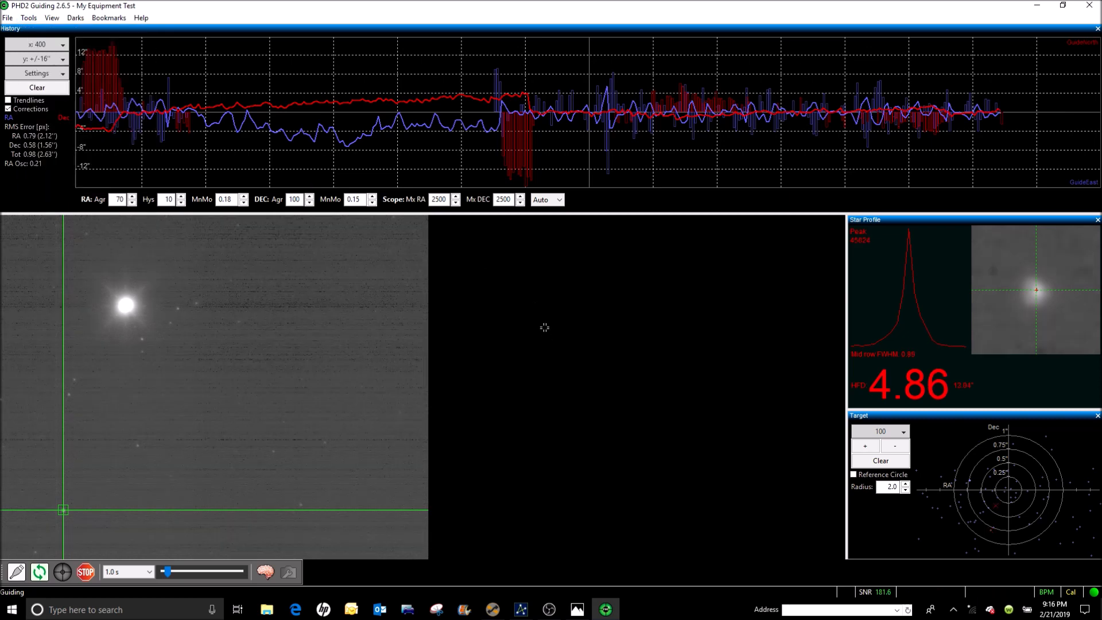